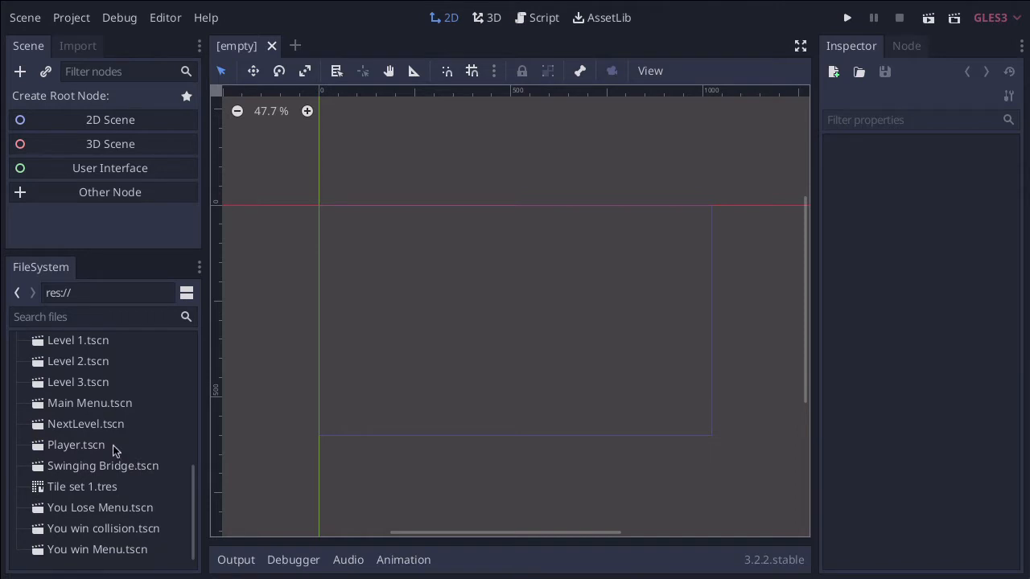
# Step: Open the Enemy.tscn scene from the project files
pyautogui.scroll(5, 103, 461)
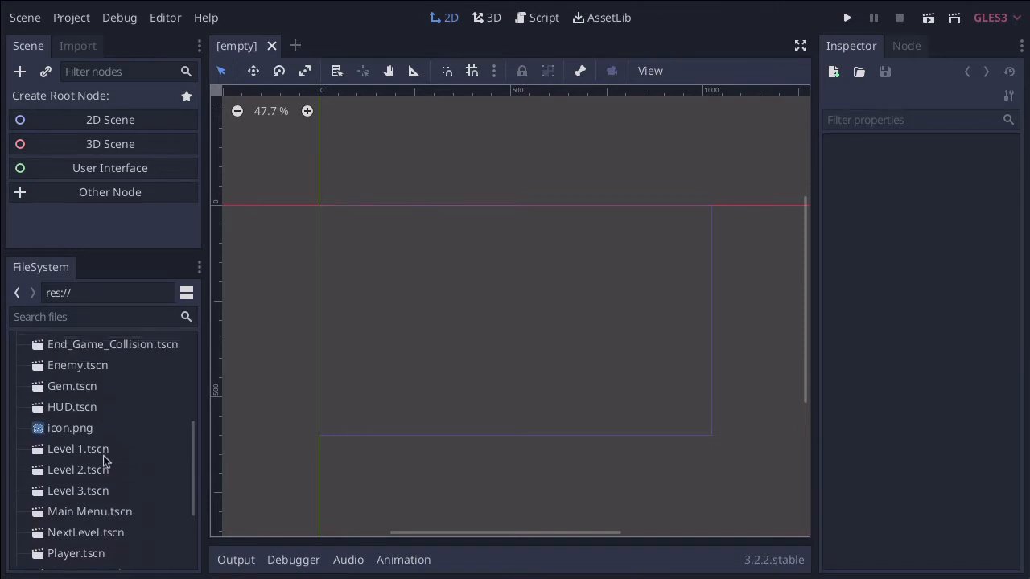
pyautogui.click(68, 407)
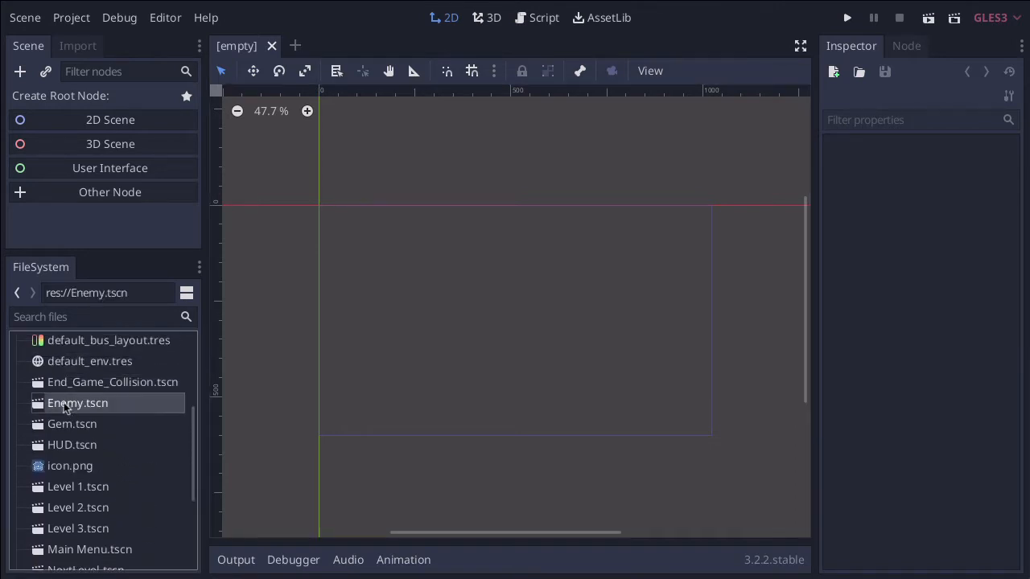
pyautogui.doubleClick(54, 410)
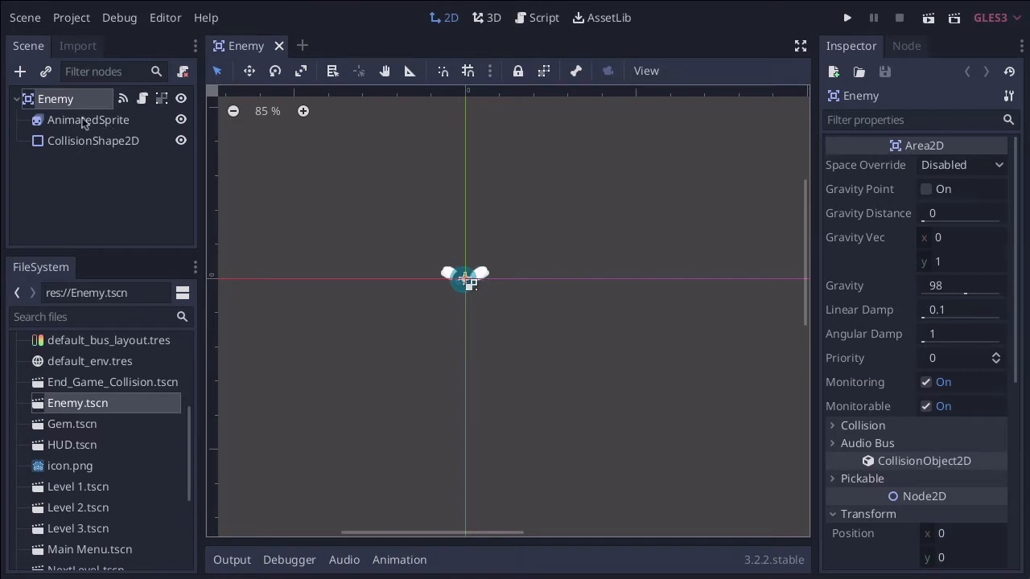
# Step: Add an AnimationPlayer node as a child of the Enemy root node
pyautogui.click(57, 103)
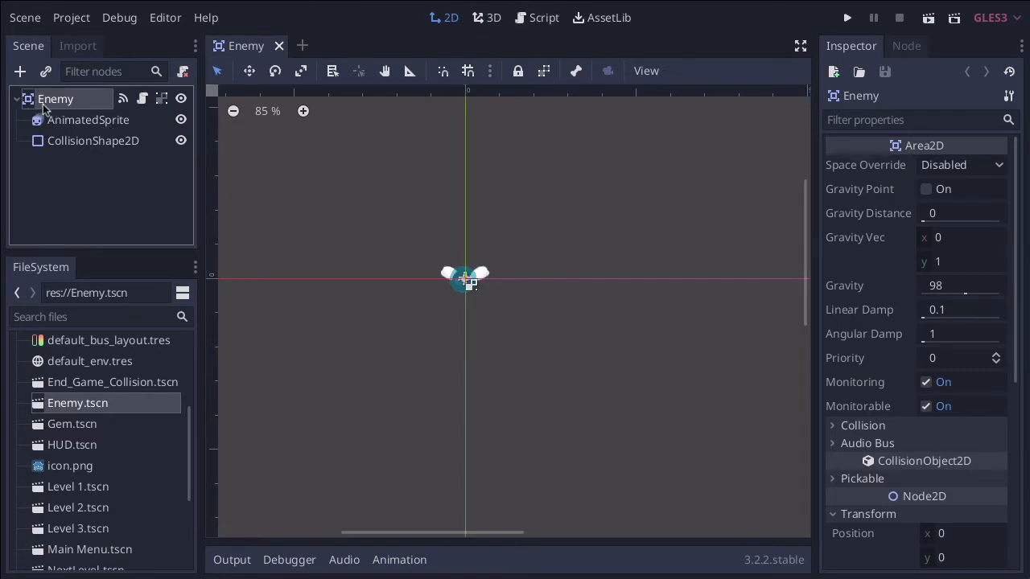
pyautogui.click(21, 73)
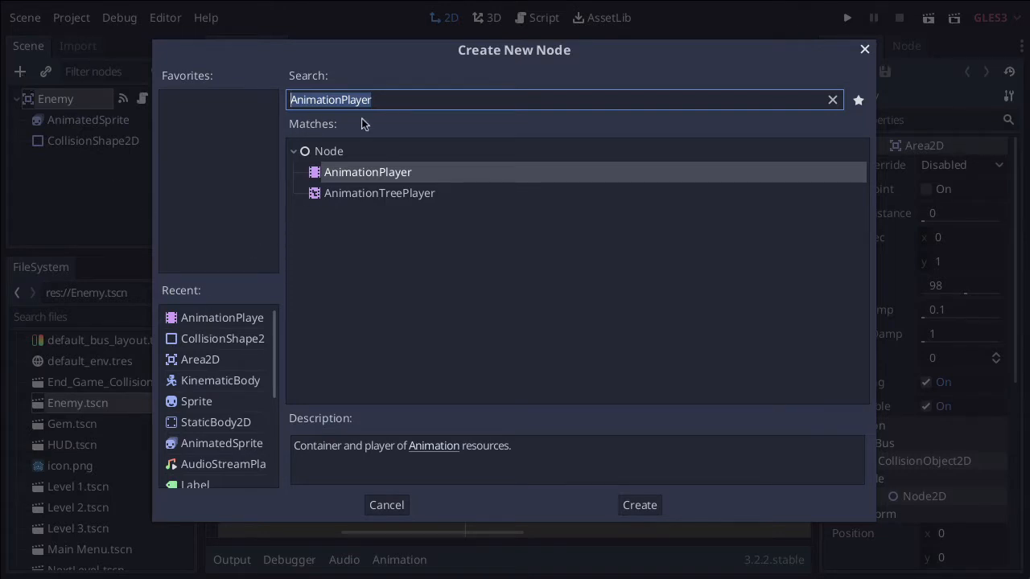
pyautogui.click(217, 320)
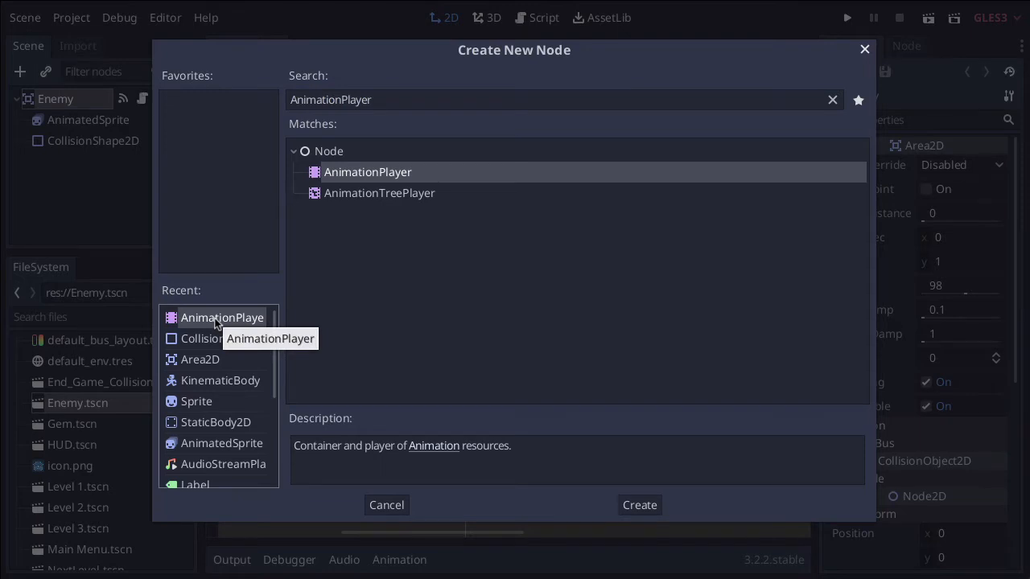
pyautogui.doubleClick(217, 318)
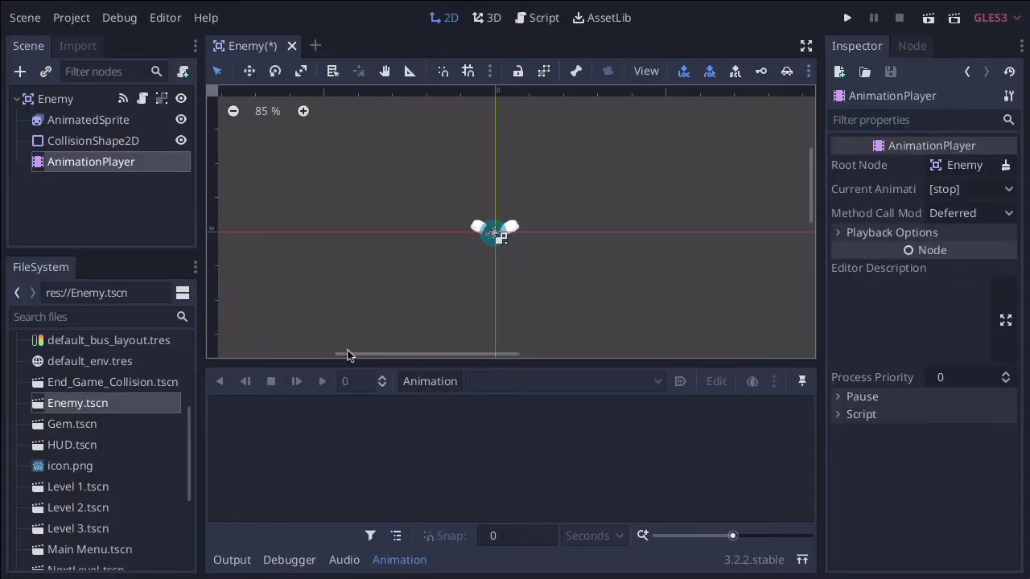
# Step: Create a new animation named "Enemy Move" in the AnimationPlayer
pyautogui.click(429, 385)
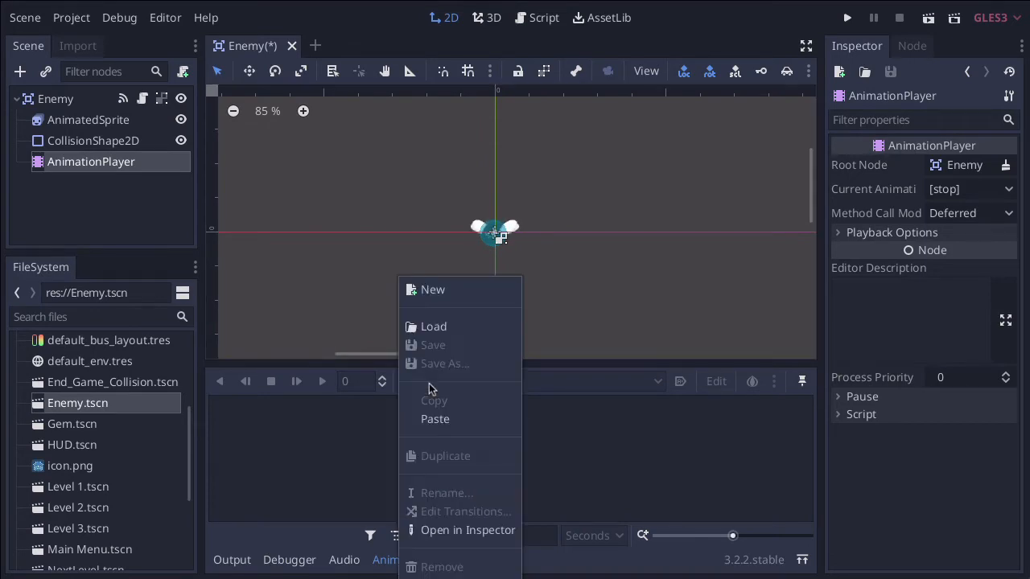
pyautogui.click(434, 291)
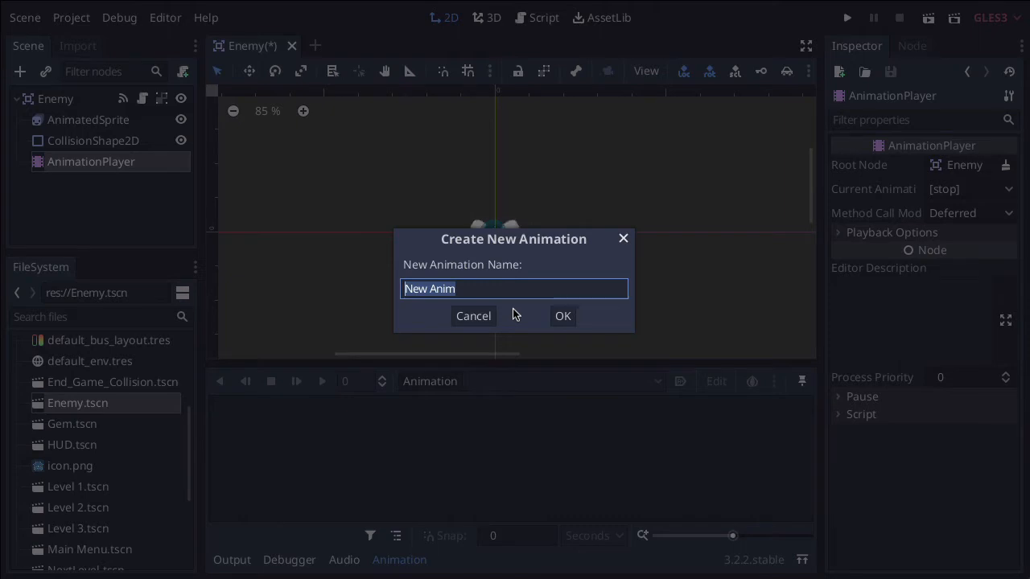
pyautogui.write('Enemy Move')
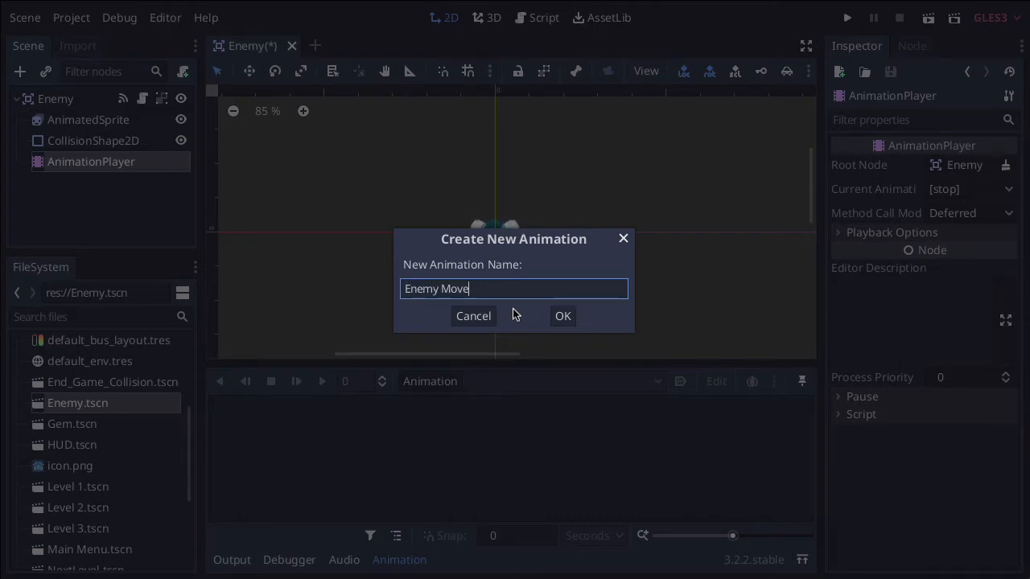
pyautogui.click(563, 315)
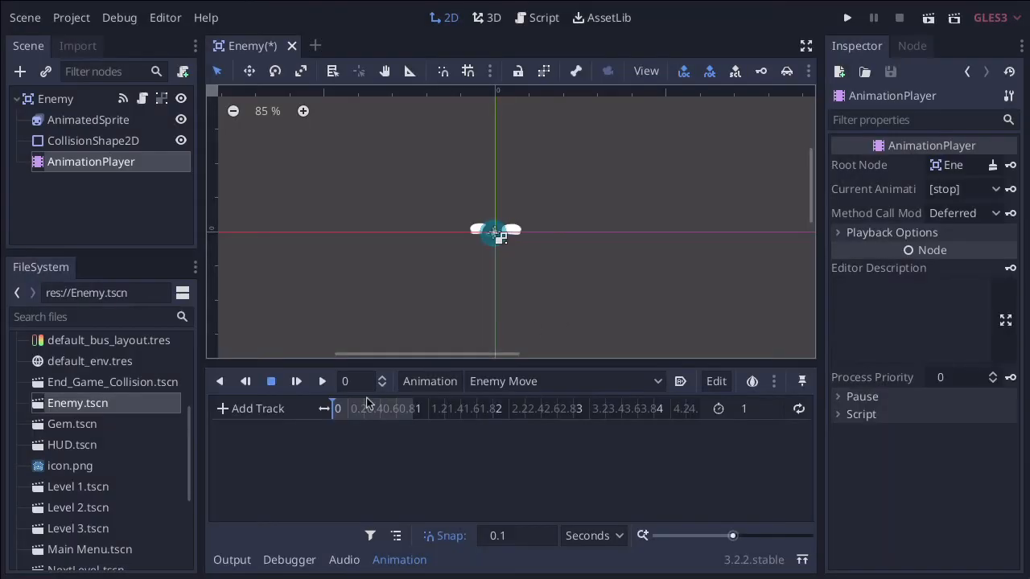
# Step: Set the Enemy Move animation's length to 2 seconds and enable both looping and autoplay on load
pyautogui.click(744, 409)
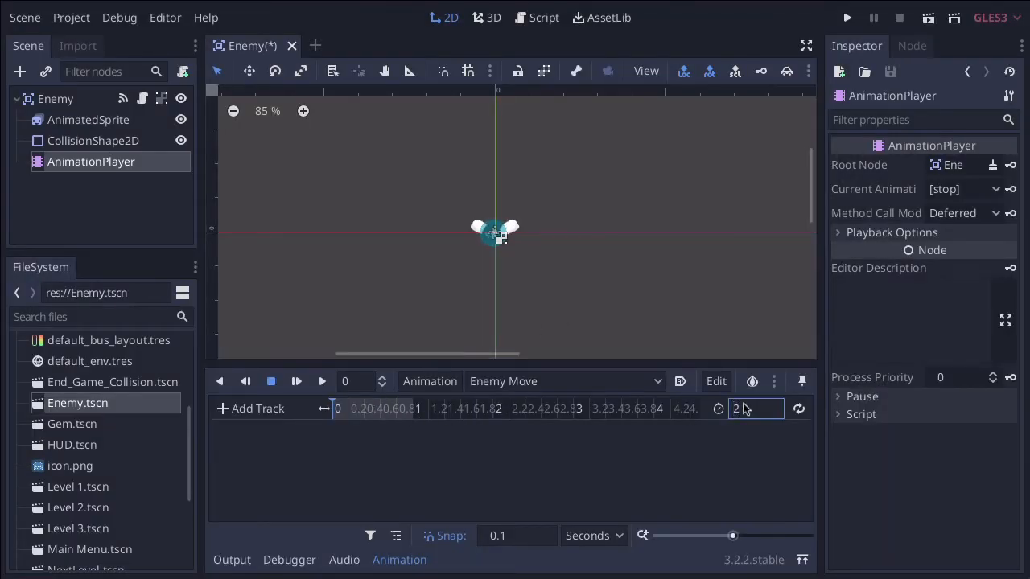
pyautogui.write('2')
pyautogui.press('Return')
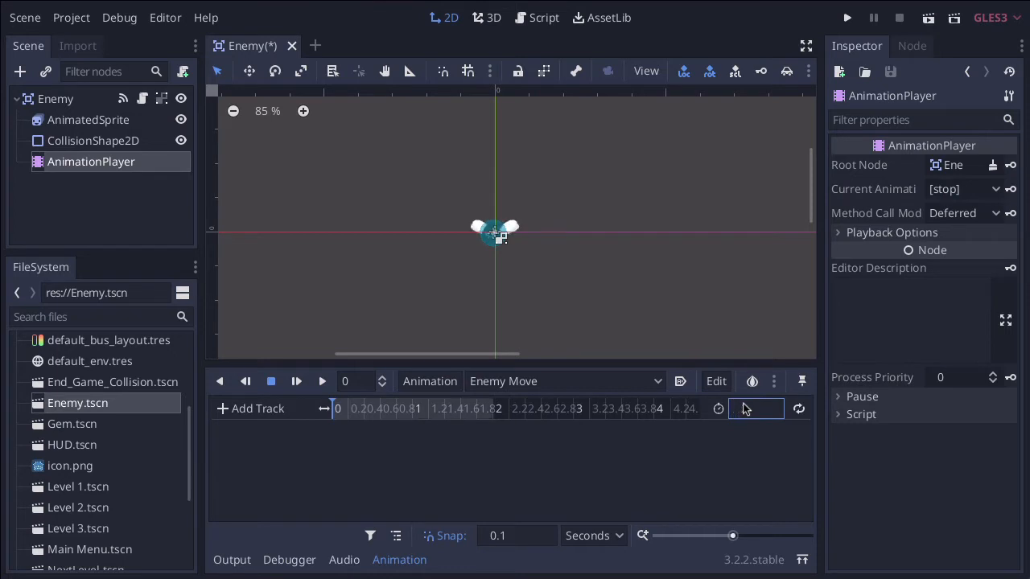
pyautogui.click(680, 383)
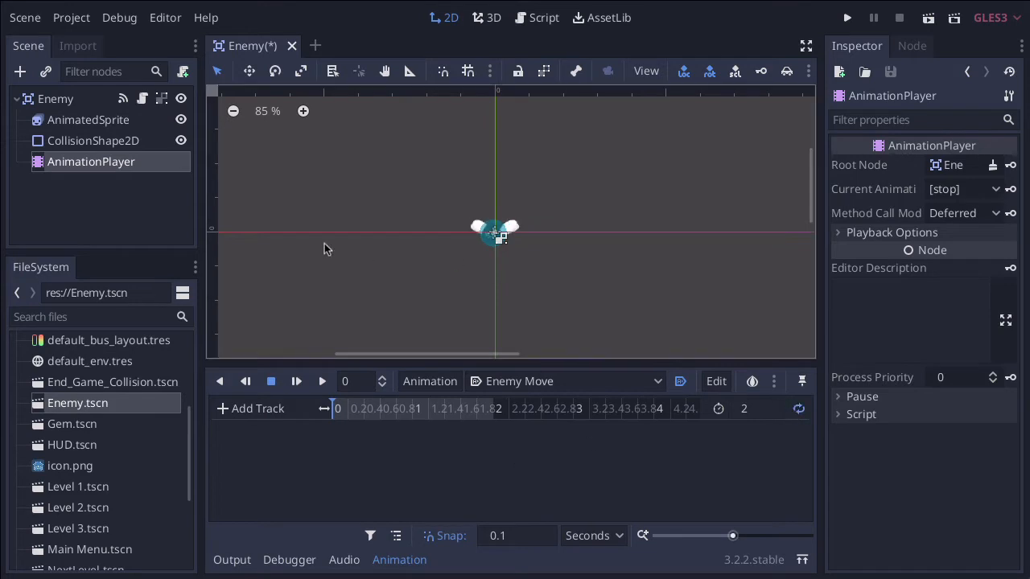
pyautogui.click(97, 122)
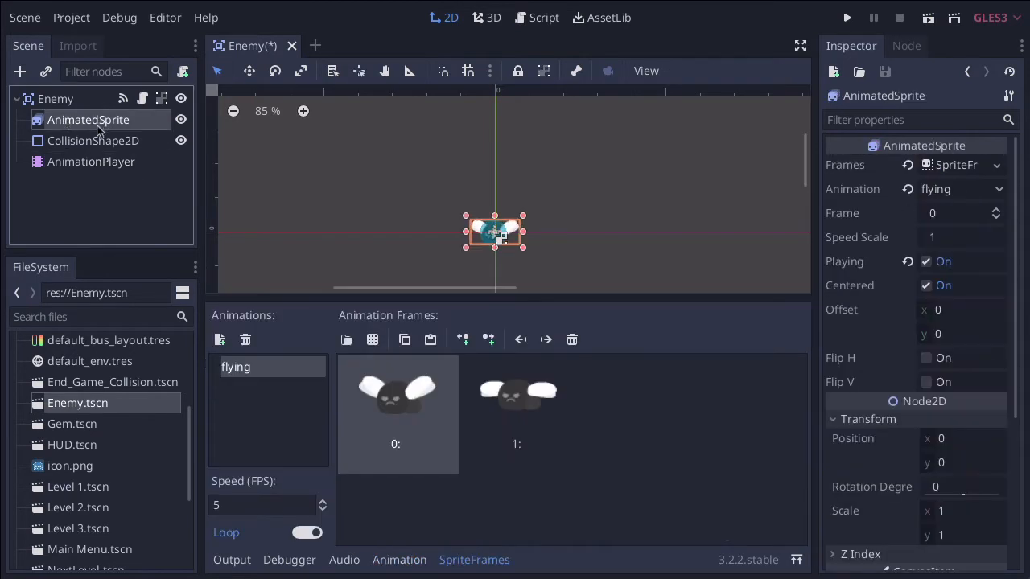
pyautogui.click(81, 145)
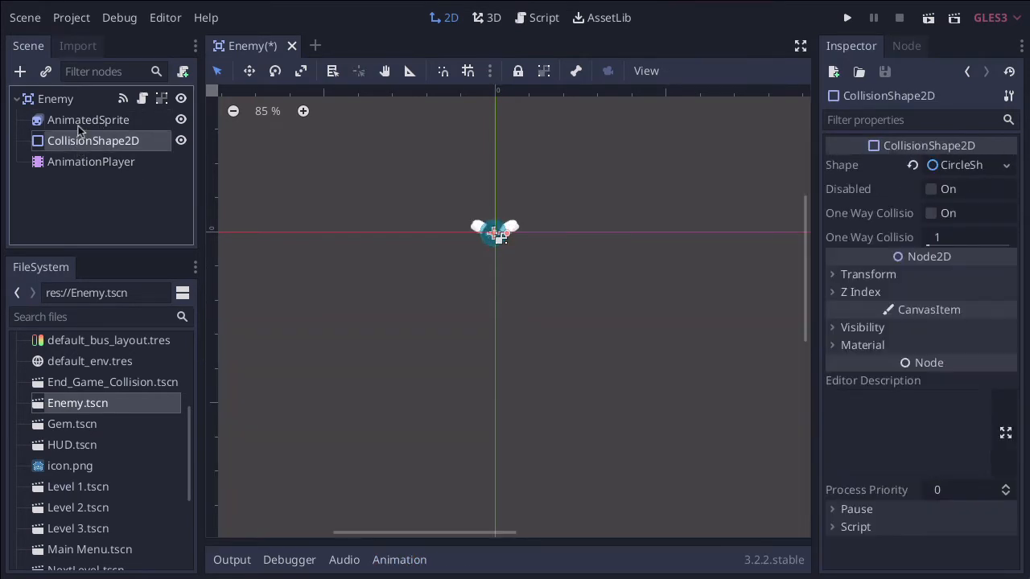
pyautogui.click(88, 122)
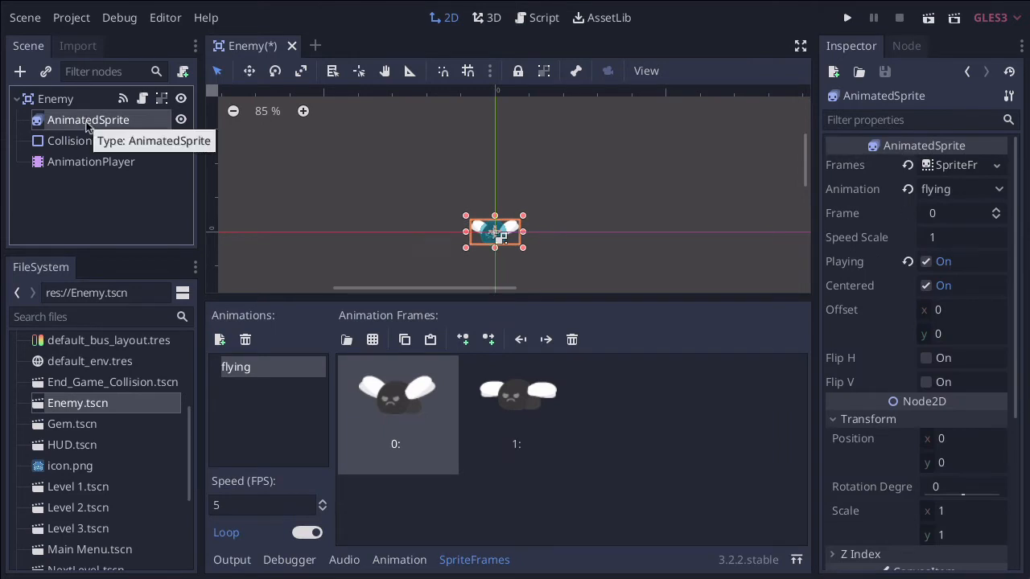
pyautogui.click(395, 560)
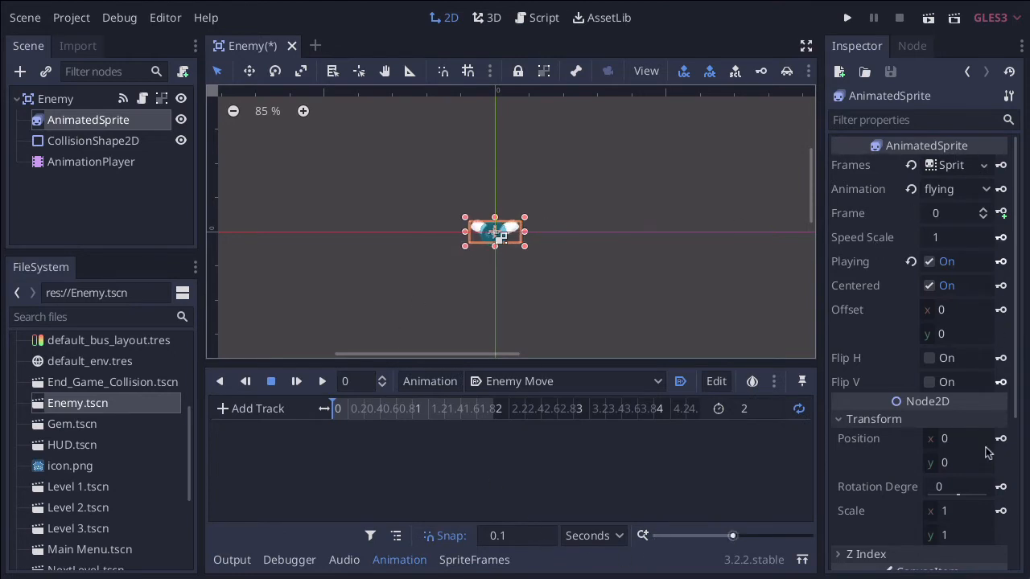
pyautogui.click(54, 99)
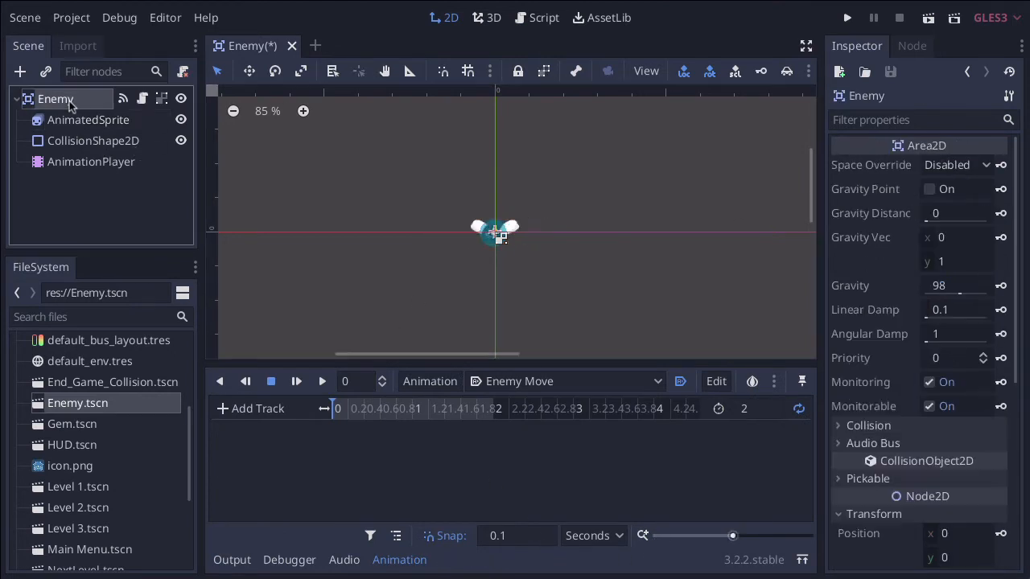
pyautogui.click(91, 164)
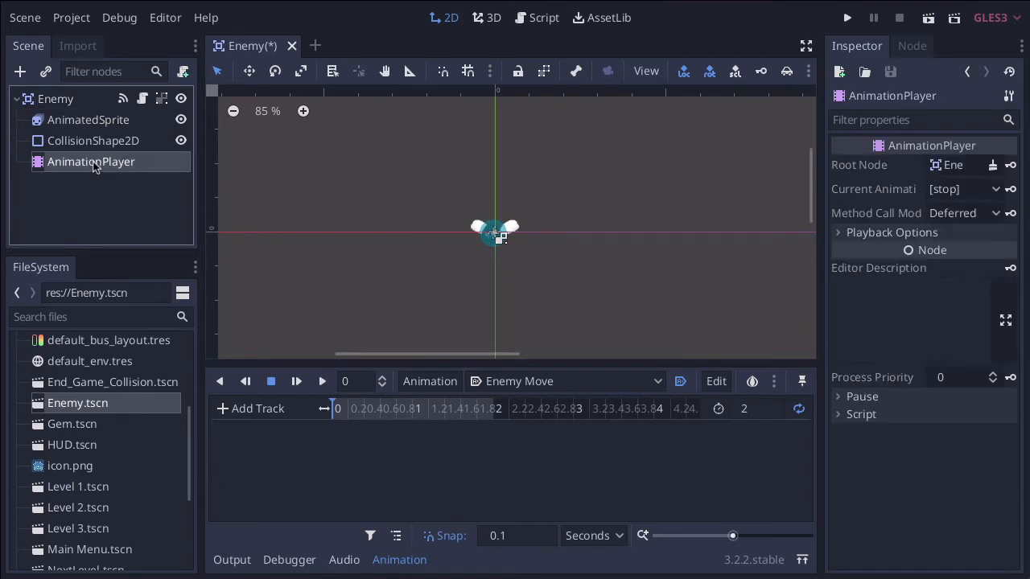
# Step: Create a position track for the AnimatedSprite in Enemy Move, keying its position (0, 0) at 0 seconds without Bezier curves
pyautogui.click(78, 122)
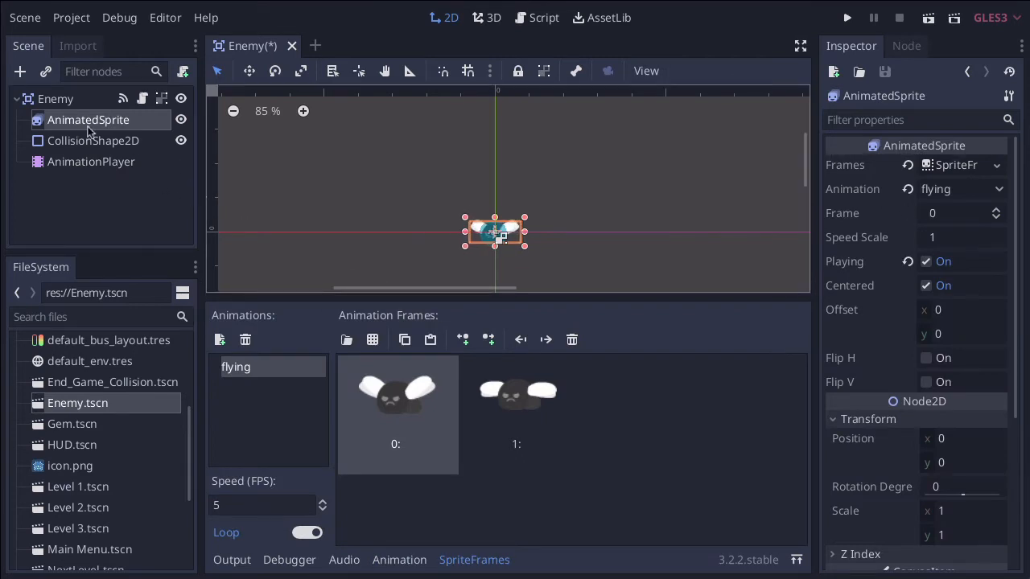
pyautogui.click(400, 560)
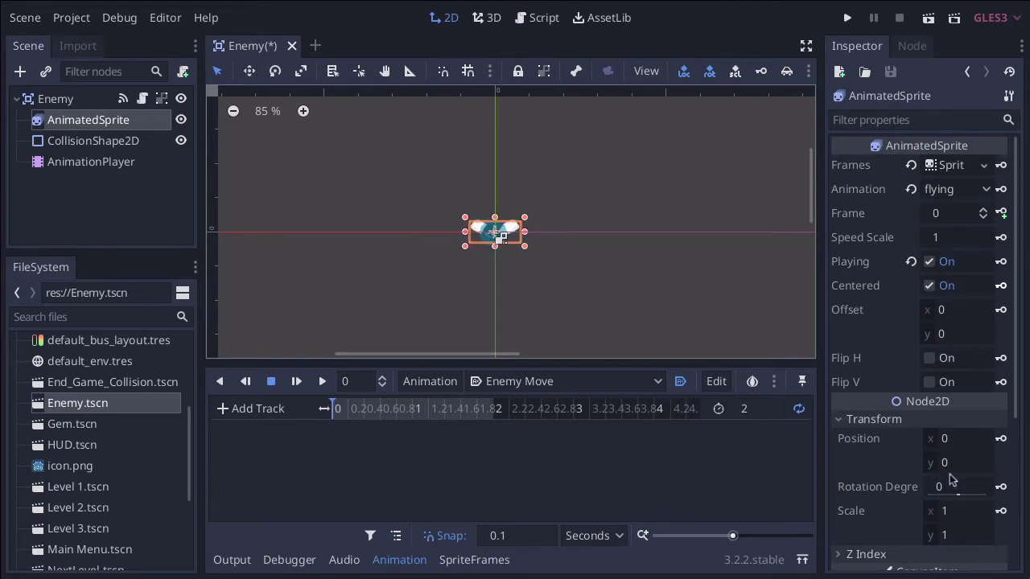
pyautogui.click(951, 442)
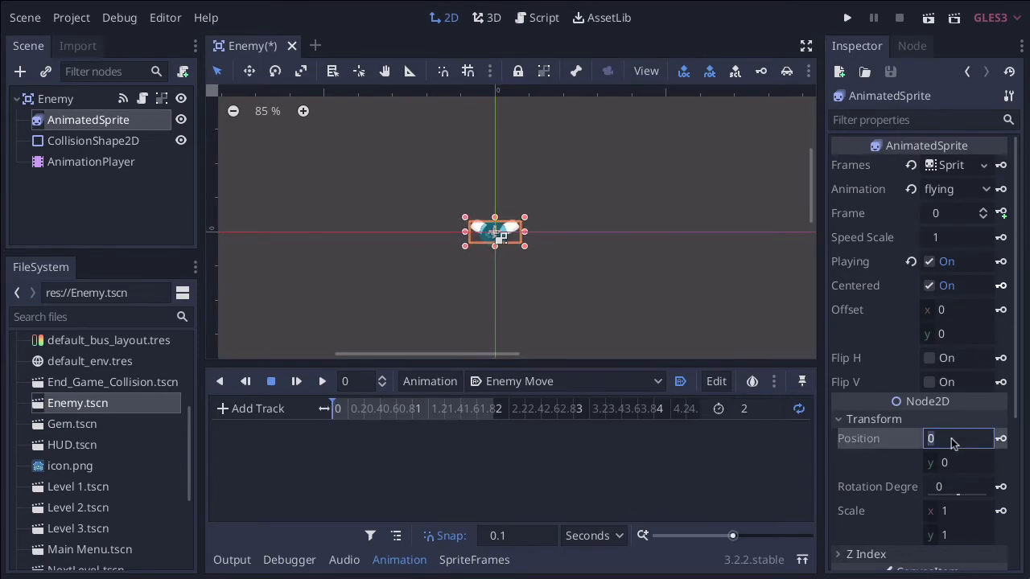
pyautogui.click(1000, 439)
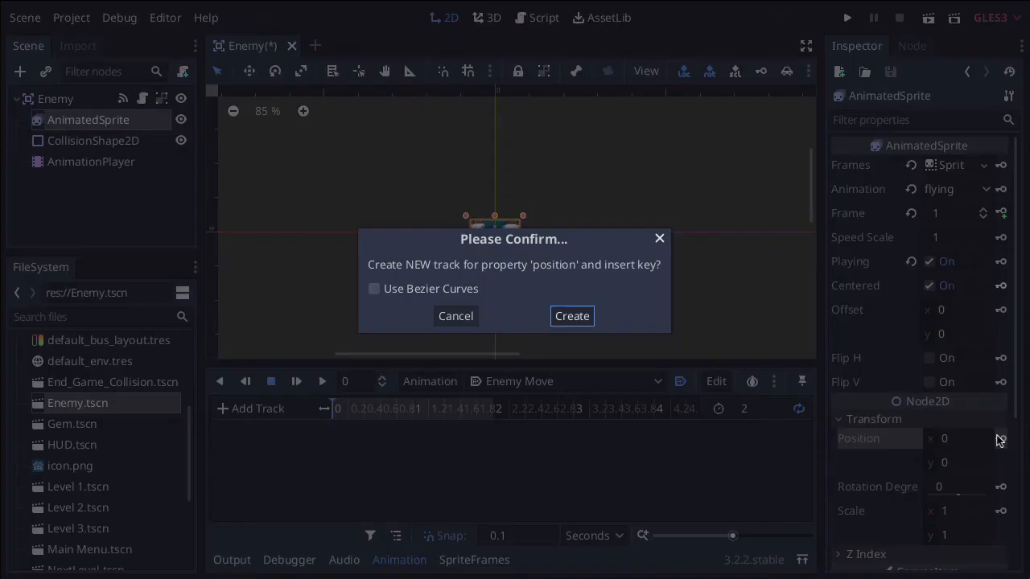
pyautogui.click(563, 317)
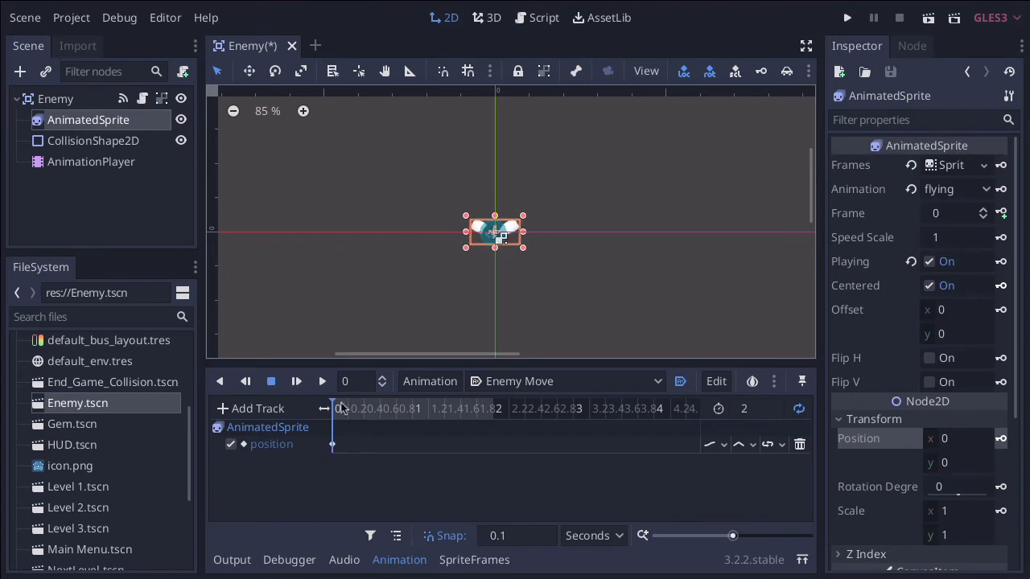
# Step: Key the AnimatedSprite's position at 1 second with x set to 50
pyautogui.moveTo(342, 409); pyautogui.dragTo(414, 411)
pyautogui.click(951, 442)
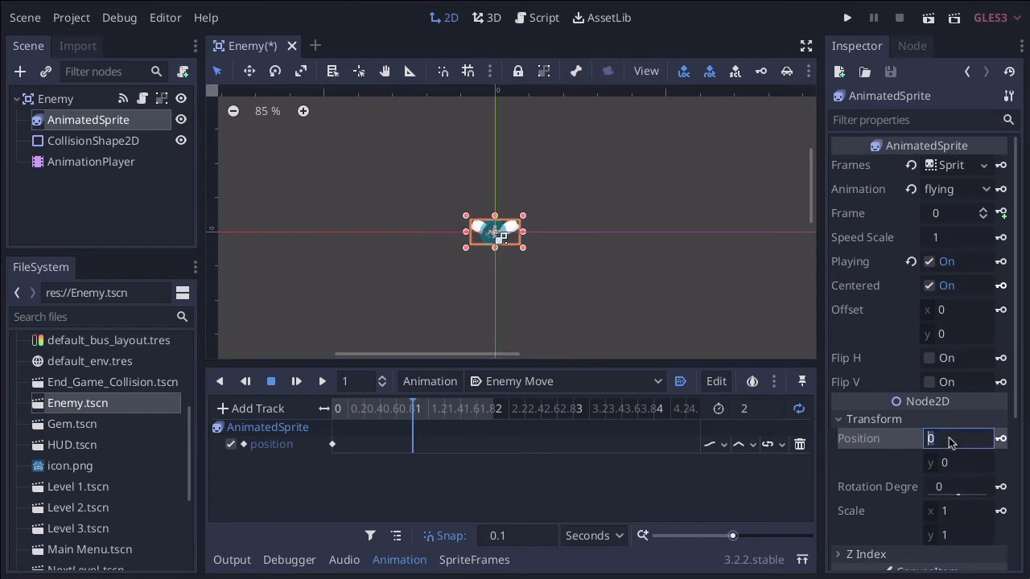
pyautogui.write('50')
pyautogui.click(1002, 439)
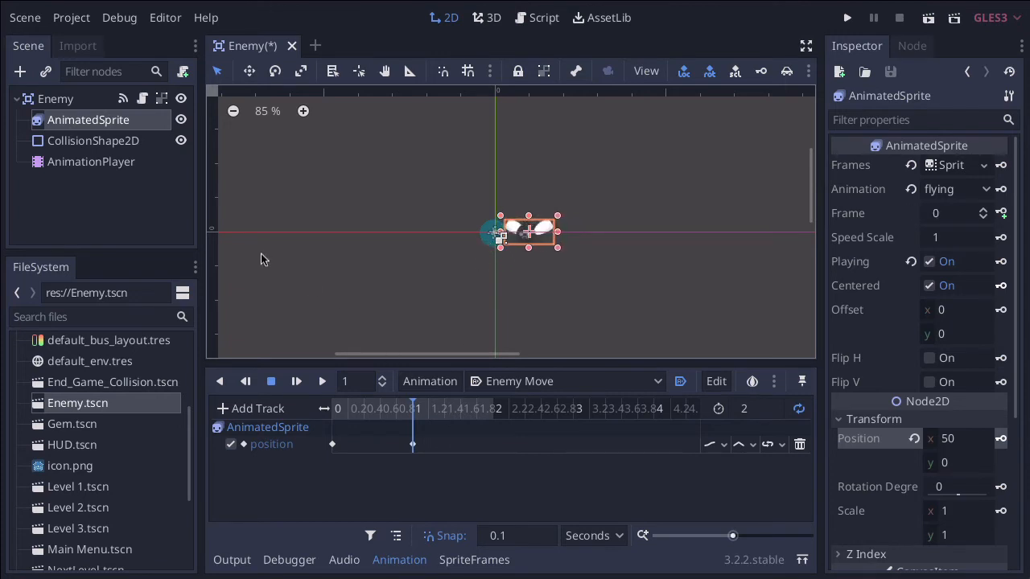
# Step: Create a position track for the CollisionShape2D, keying its existing position at 0 seconds without Bezier curves
pyautogui.click(110, 145)
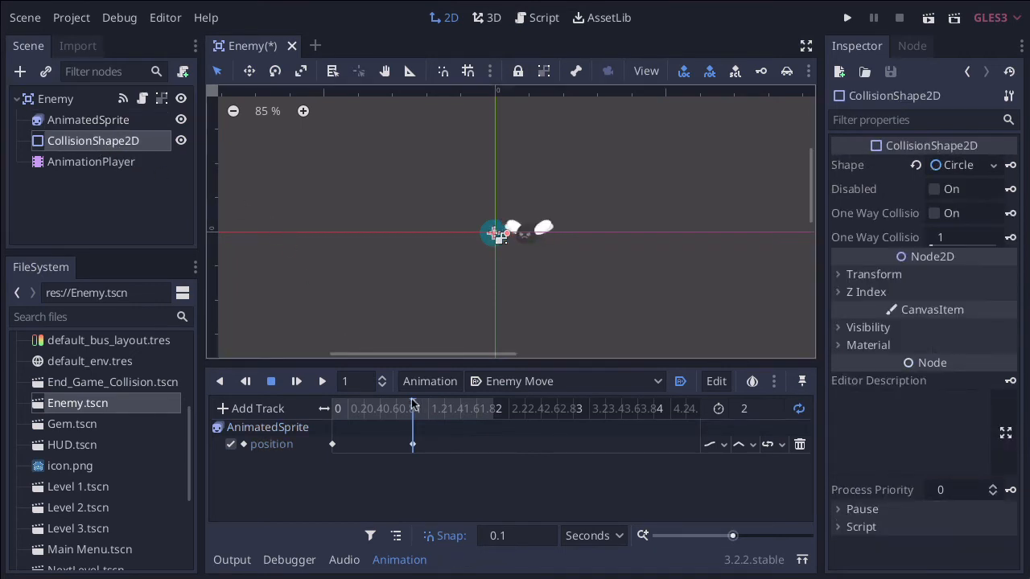
pyautogui.moveTo(339, 400); pyautogui.dragTo(330, 402)
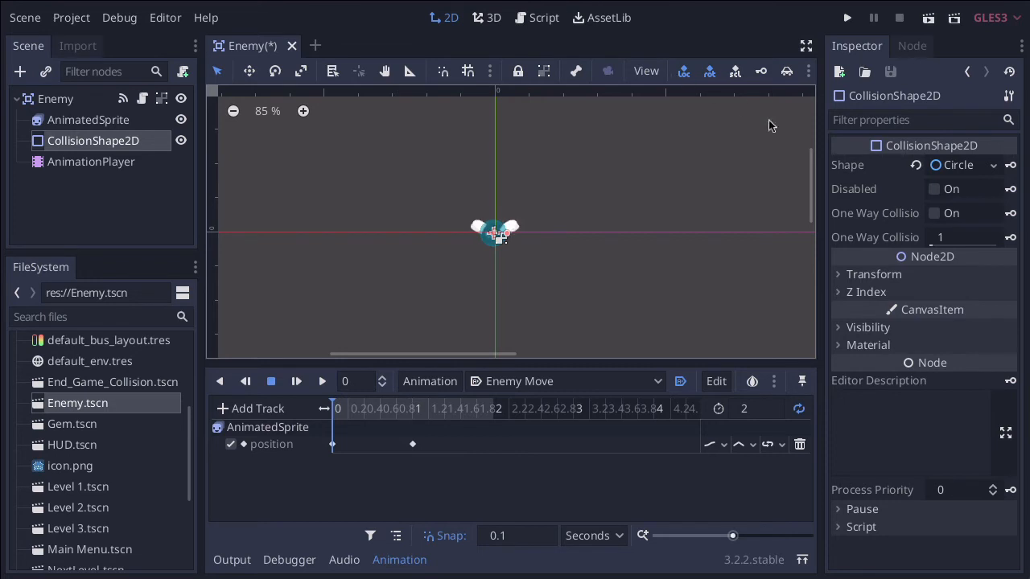
pyautogui.click(838, 274)
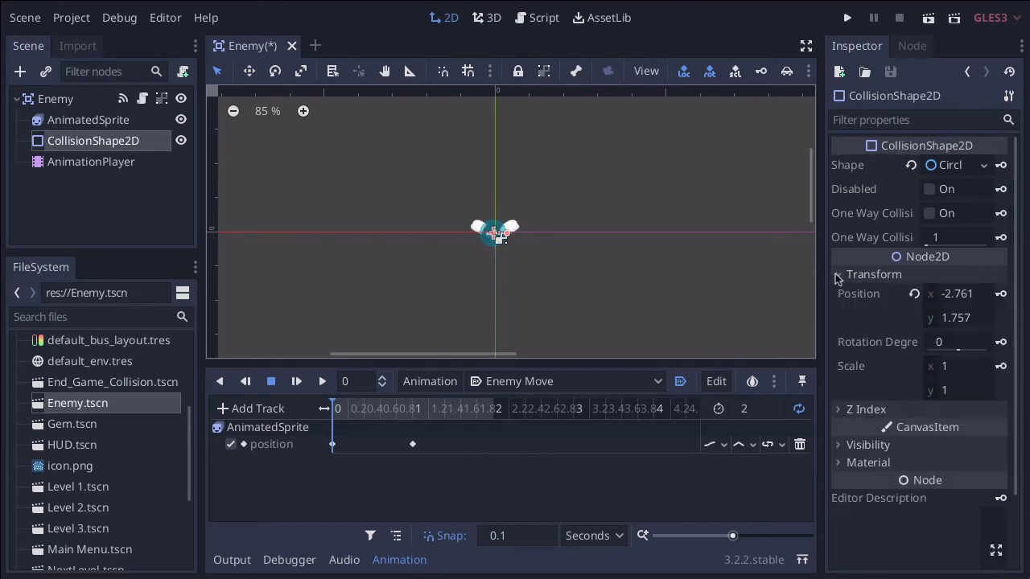
pyautogui.click(955, 295)
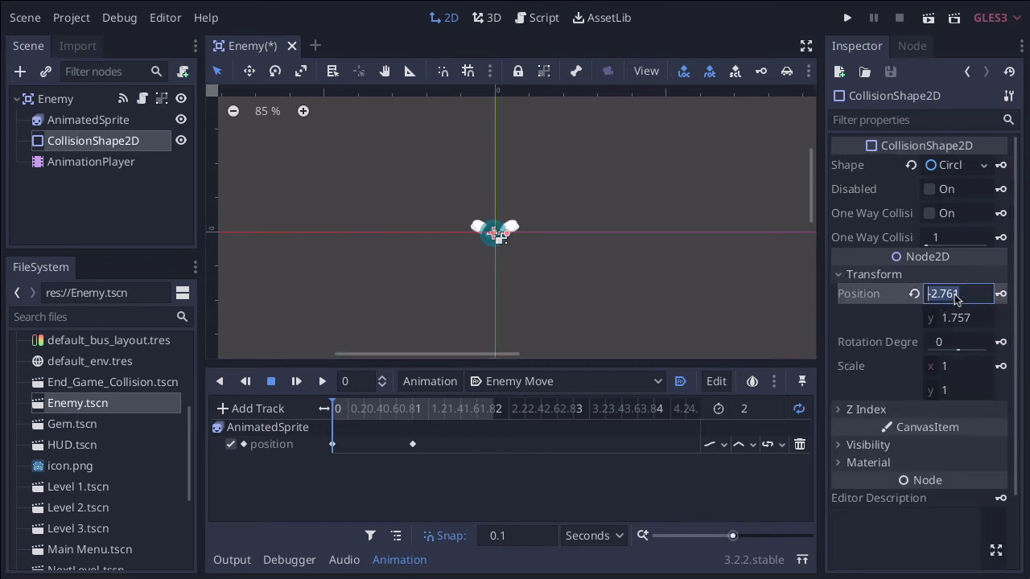
pyautogui.click(1001, 293)
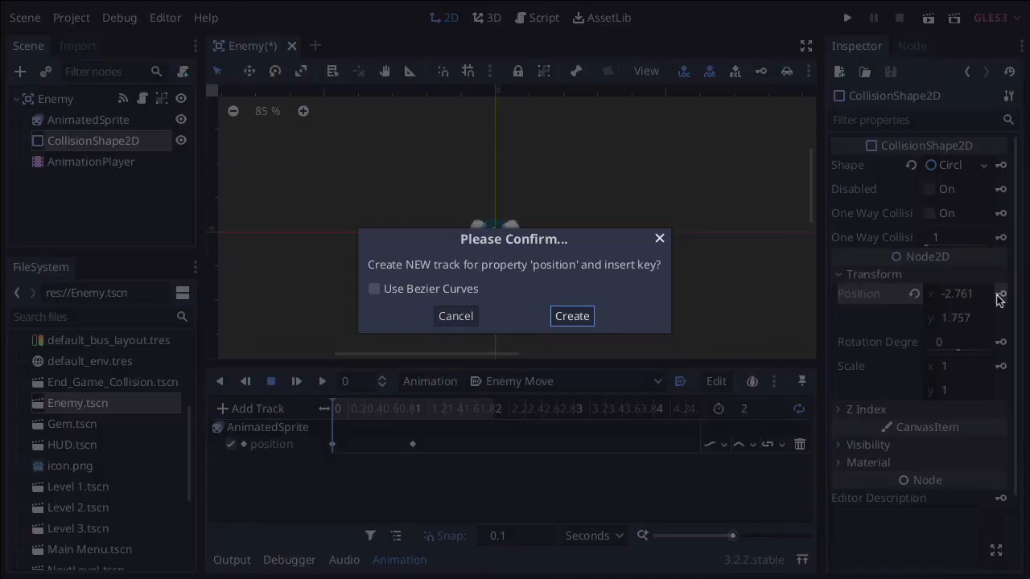
pyautogui.click(575, 314)
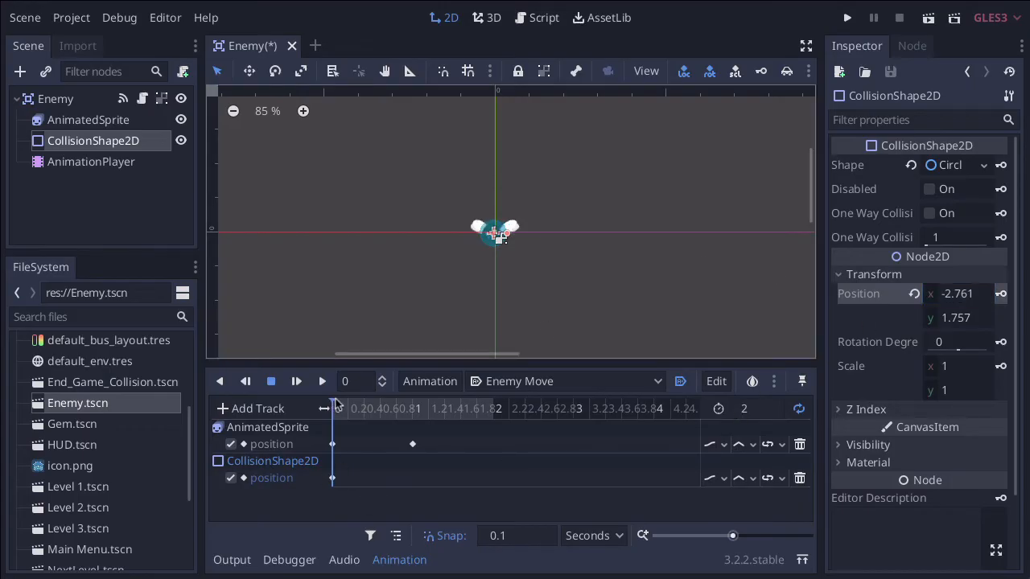
# Step: Key the CollisionShape2D's position at 1 second with x set to 50
pyautogui.moveTo(338, 408); pyautogui.dragTo(412, 408)
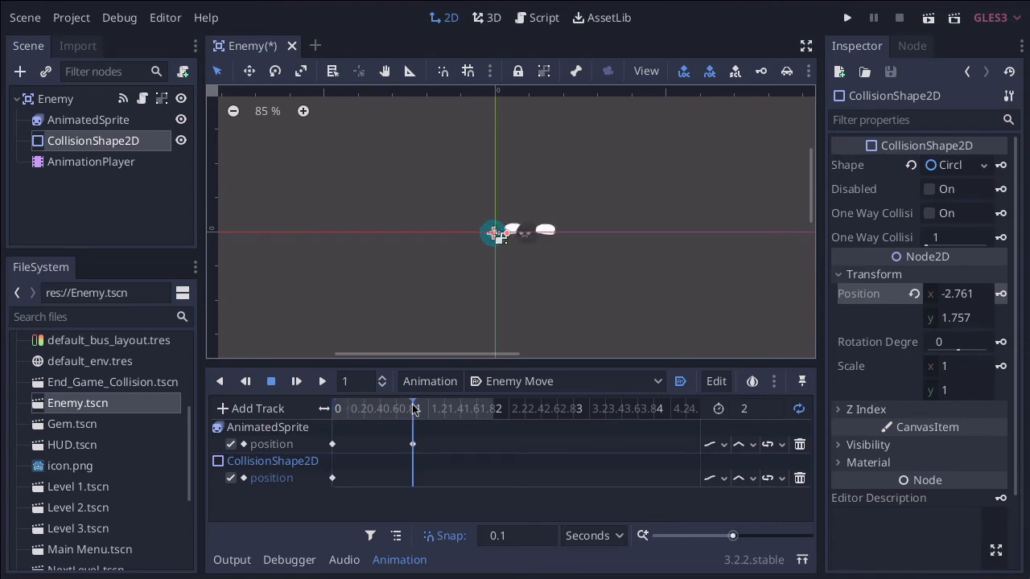
pyautogui.click(958, 294)
pyautogui.write('50')
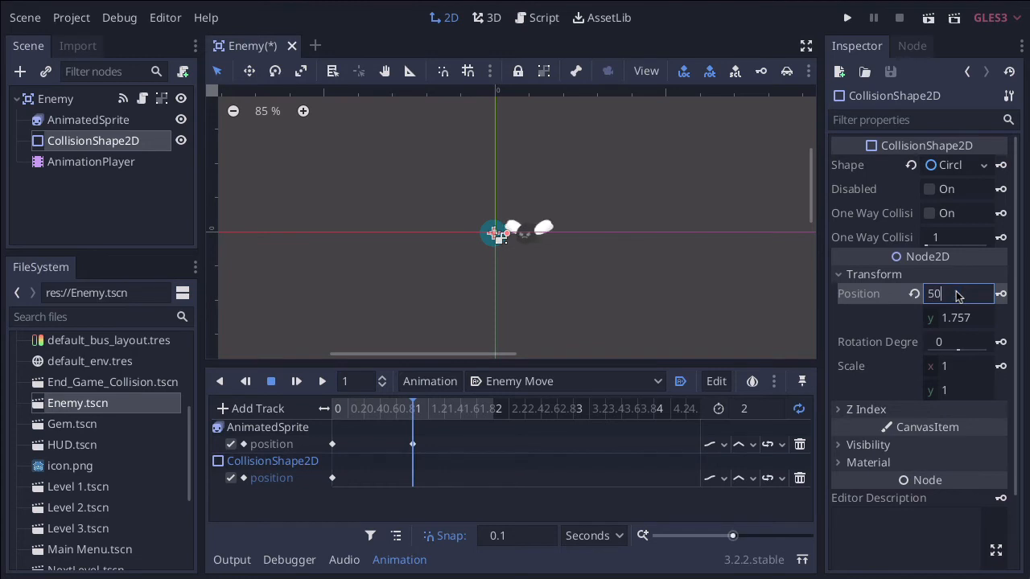
pyautogui.click(1001, 293)
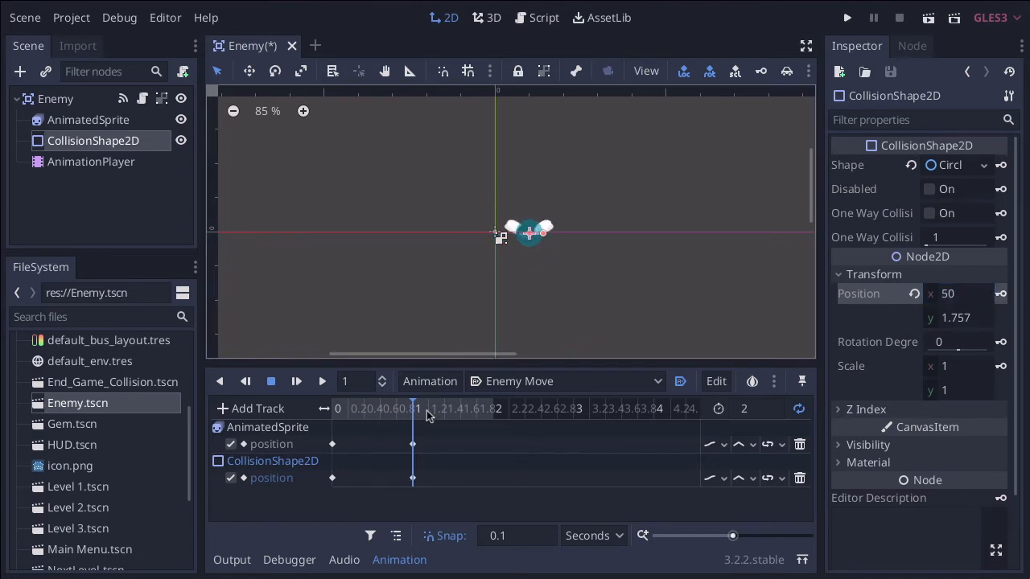
# Step: Key the AnimatedSprite's position at 1.6 seconds with x set to -40
pyautogui.click(468, 400)
pyautogui.moveTo(468, 400)
pyautogui.mouseDown()
pyautogui.moveTo(493, 396)
pyautogui.moveTo(460, 409)
pyautogui.mouseUp()
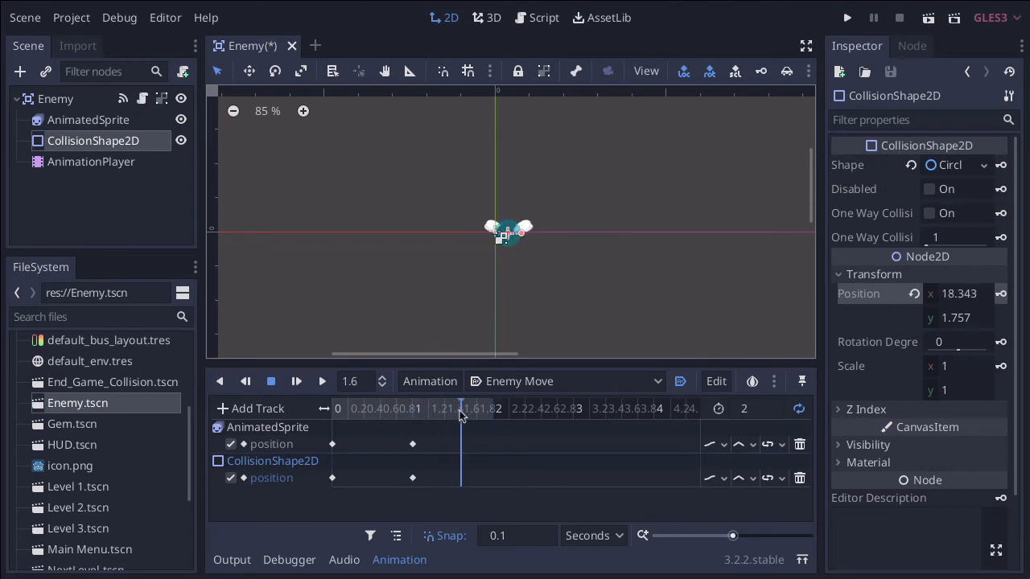
pyautogui.click(89, 121)
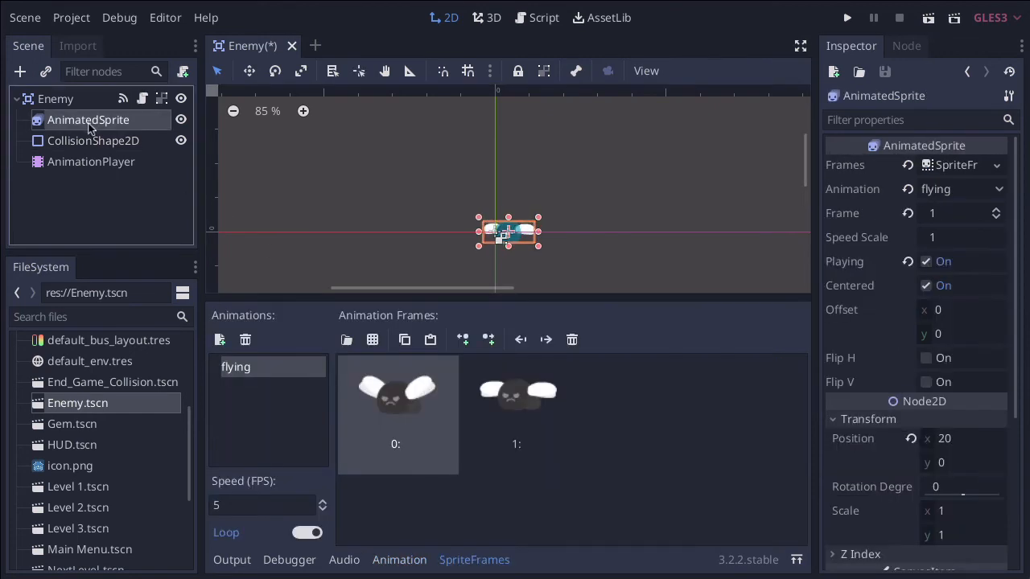
pyautogui.click(401, 560)
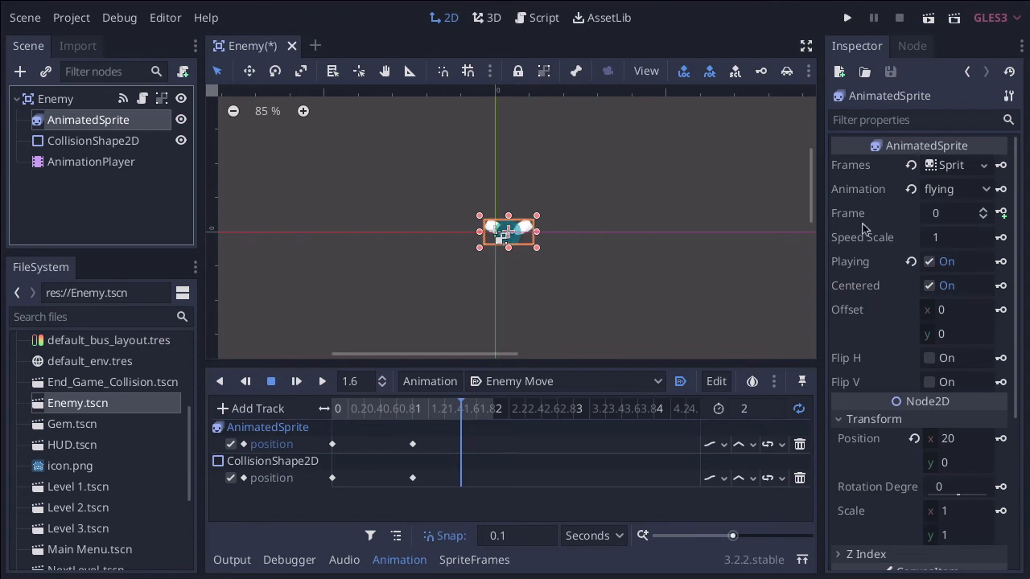
pyautogui.click(940, 443)
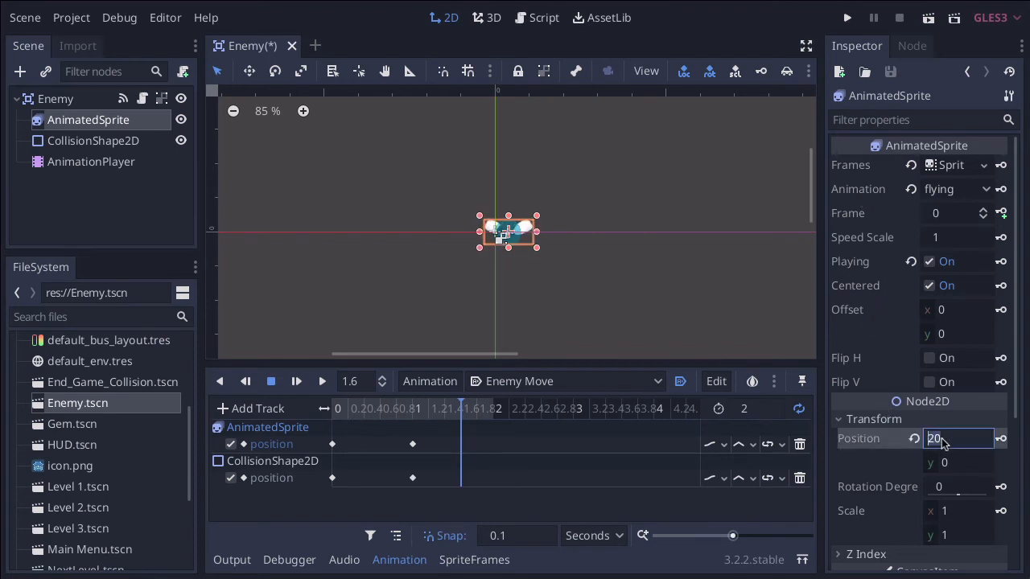
pyautogui.write('-40')
pyautogui.click(1001, 440)
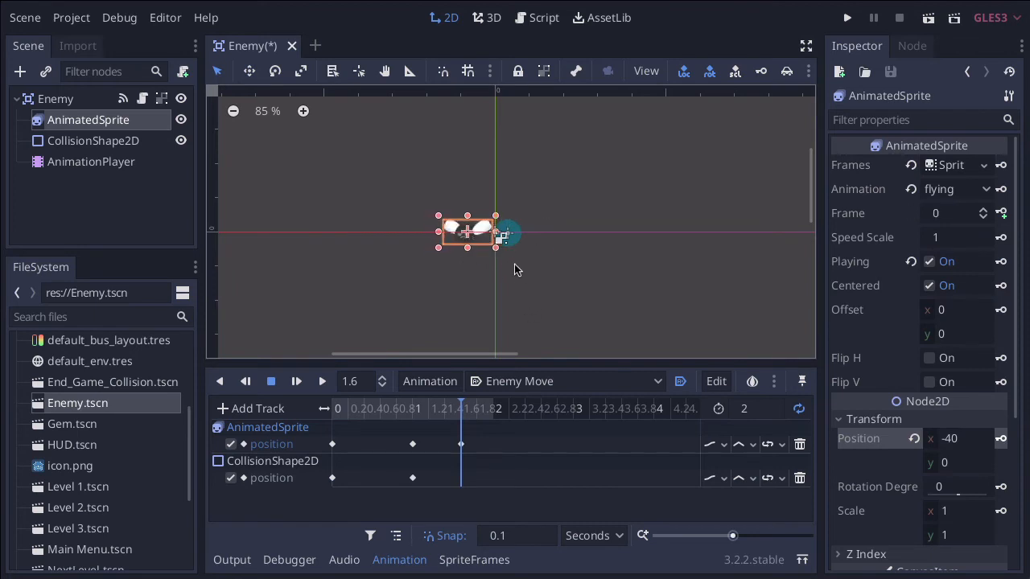
# Step: Key the CollisionShape2D's position at 1.6 seconds with x set to -40
pyautogui.click(117, 141)
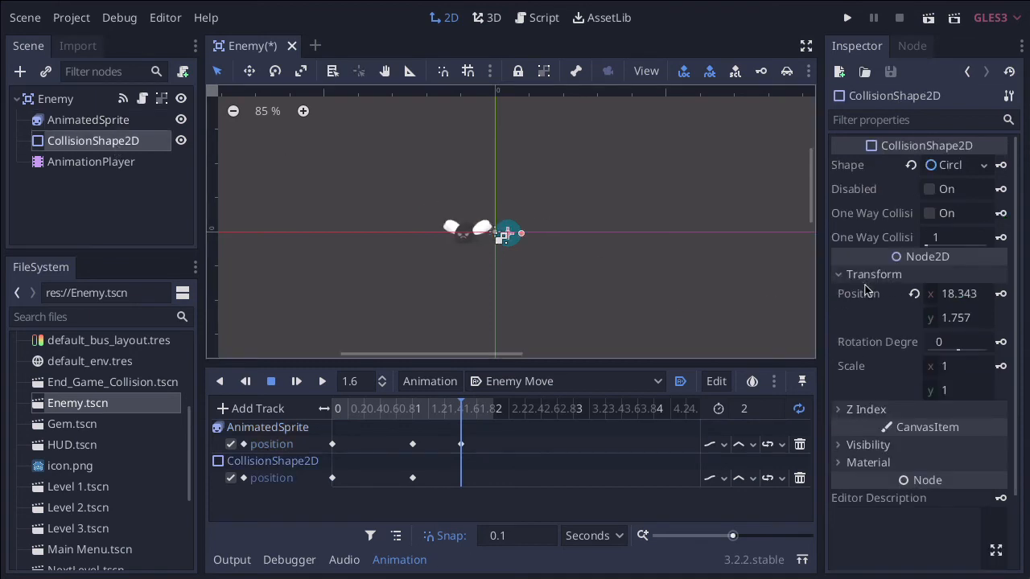
pyautogui.click(955, 294)
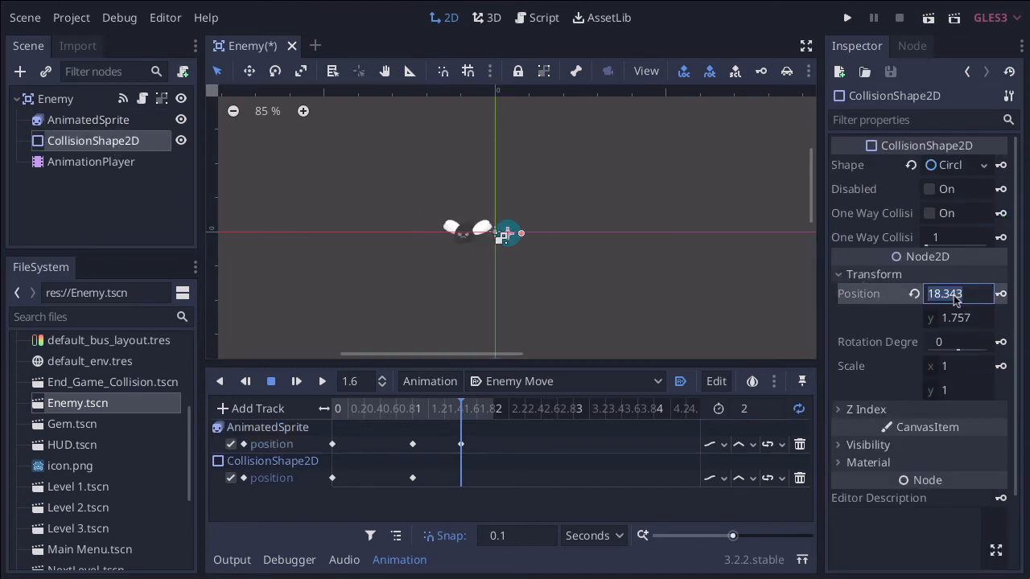
pyautogui.press('BackSpace')
pyautogui.press('Return')
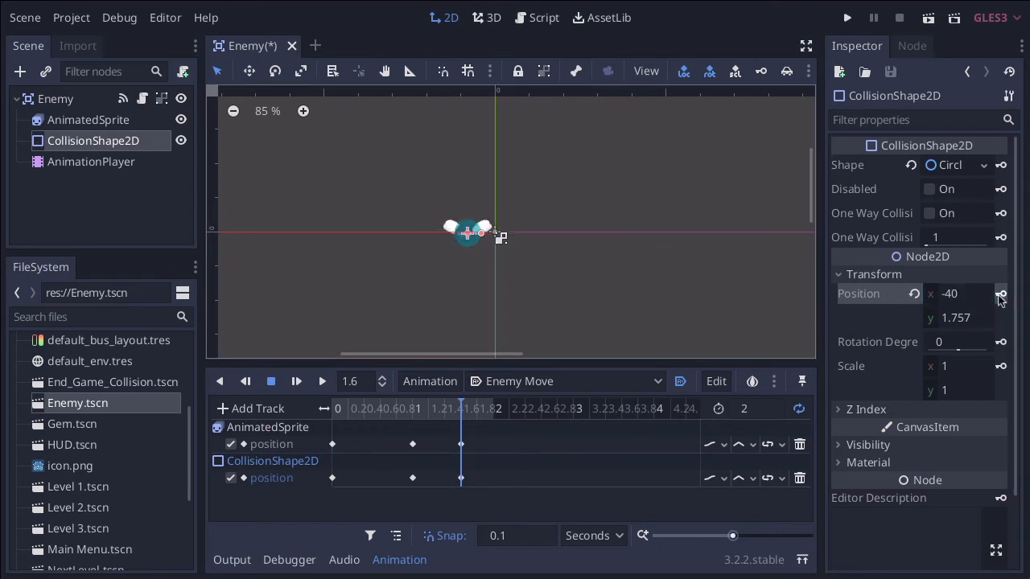
# Step: Key the starting positions again at 2 seconds, (-2.761, 1.757) for the CollisionShape2D and (0, 0) for the AnimatedSprite
pyautogui.moveTo(461, 403); pyautogui.dragTo(491, 403)
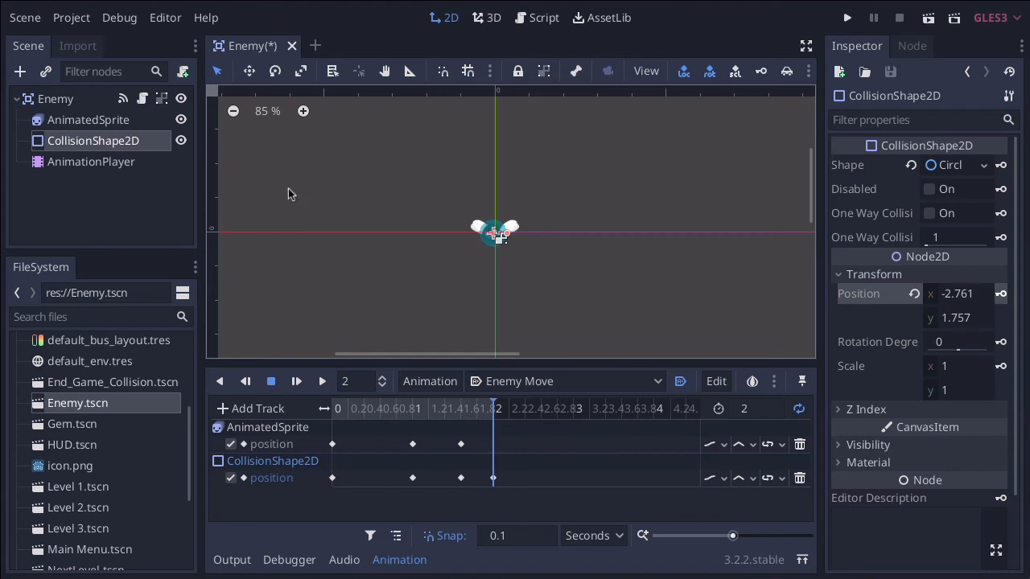
pyautogui.click(80, 122)
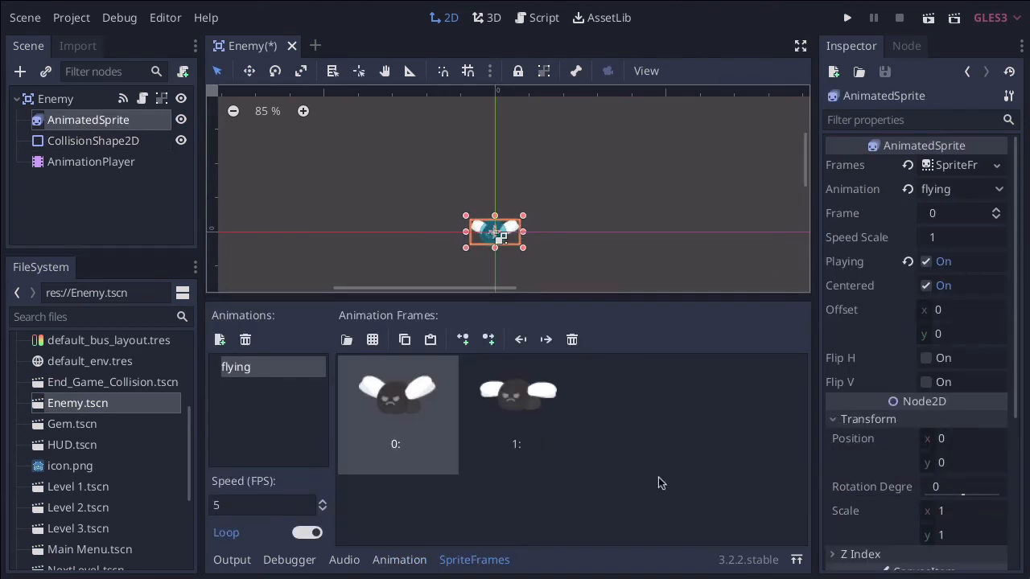
pyautogui.click(406, 560)
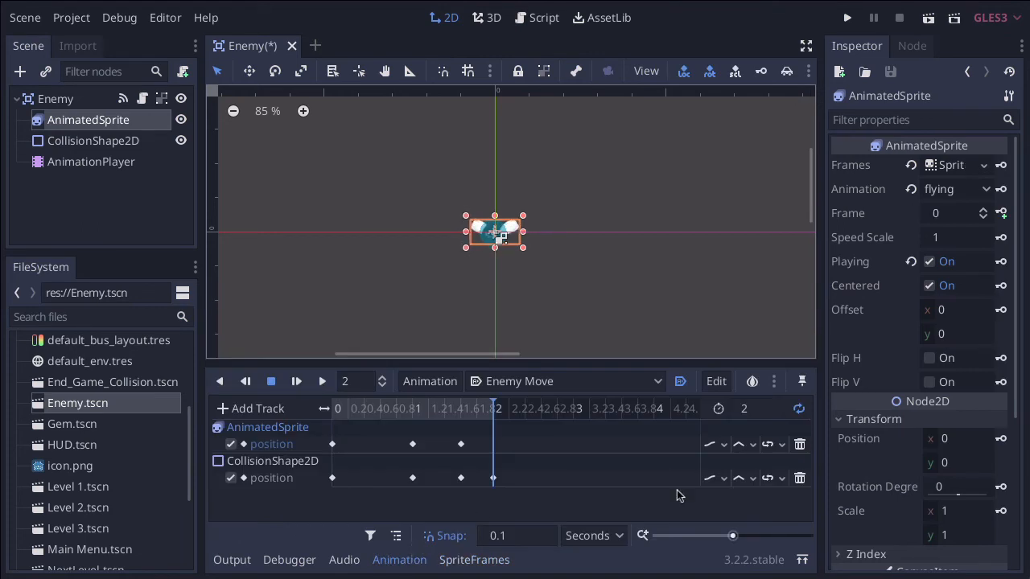
pyautogui.click(999, 439)
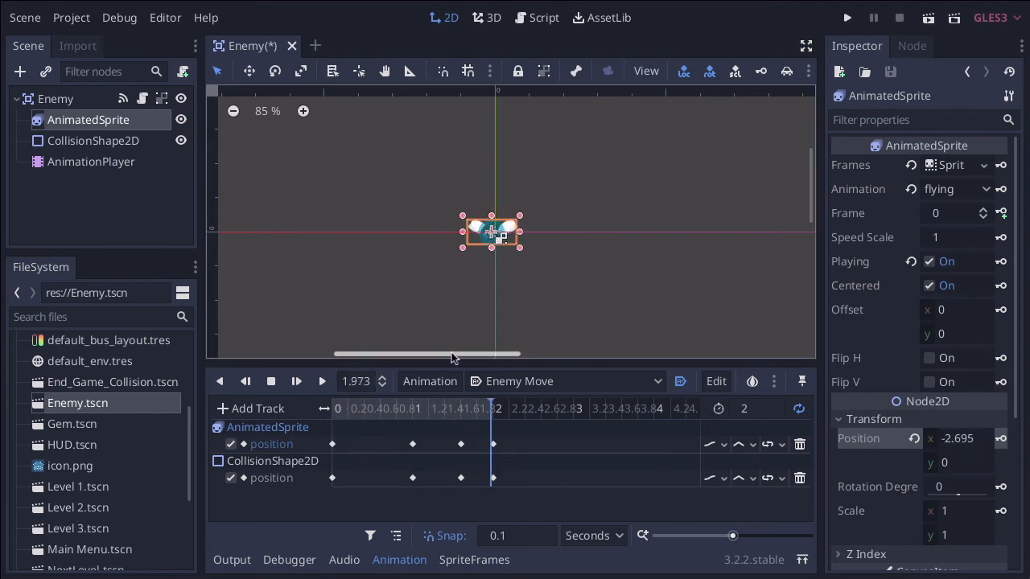
# Step: Hide the animation editor and save all scenes
pyautogui.click(400, 560)
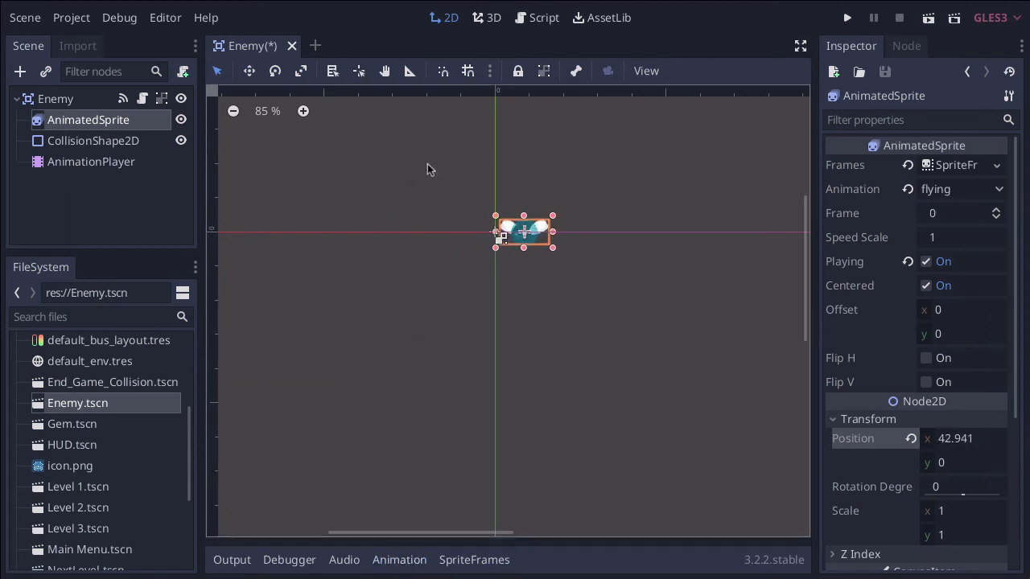
pyautogui.click(24, 17)
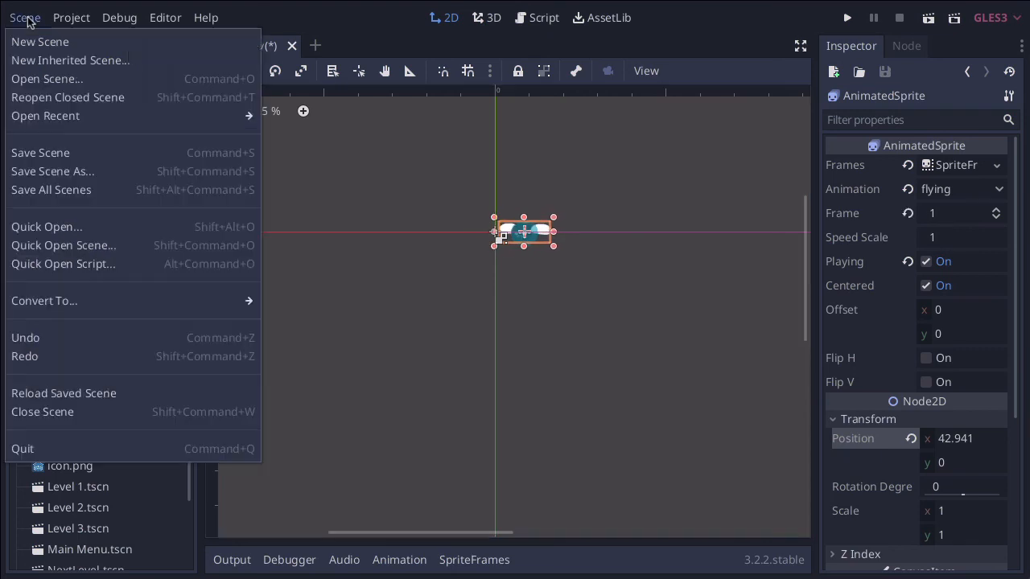
pyautogui.click(68, 192)
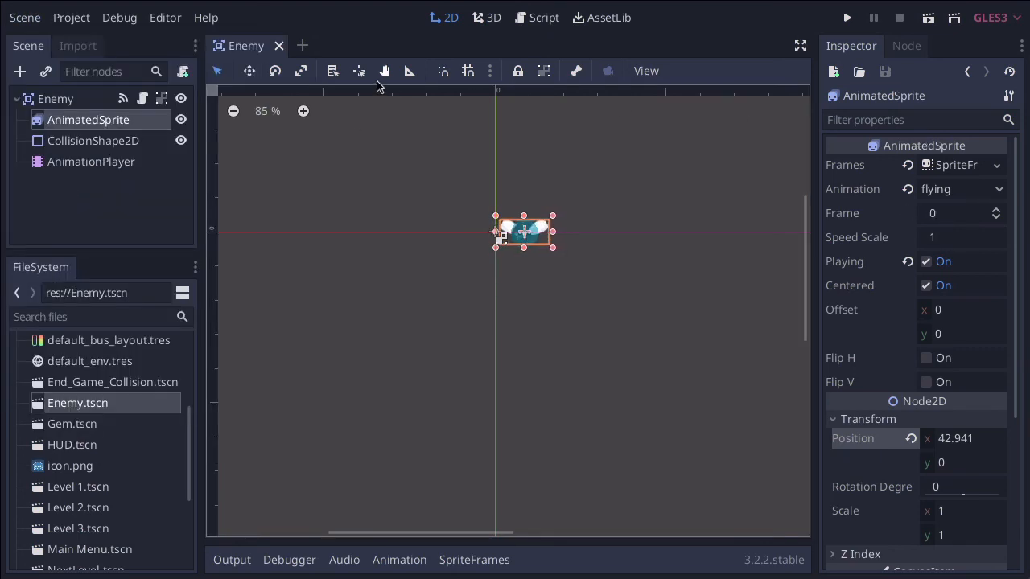
# Step: Run the Level 1 scene and move the player across the platforms to check how the enemies move
pyautogui.doubleClick(77, 487)
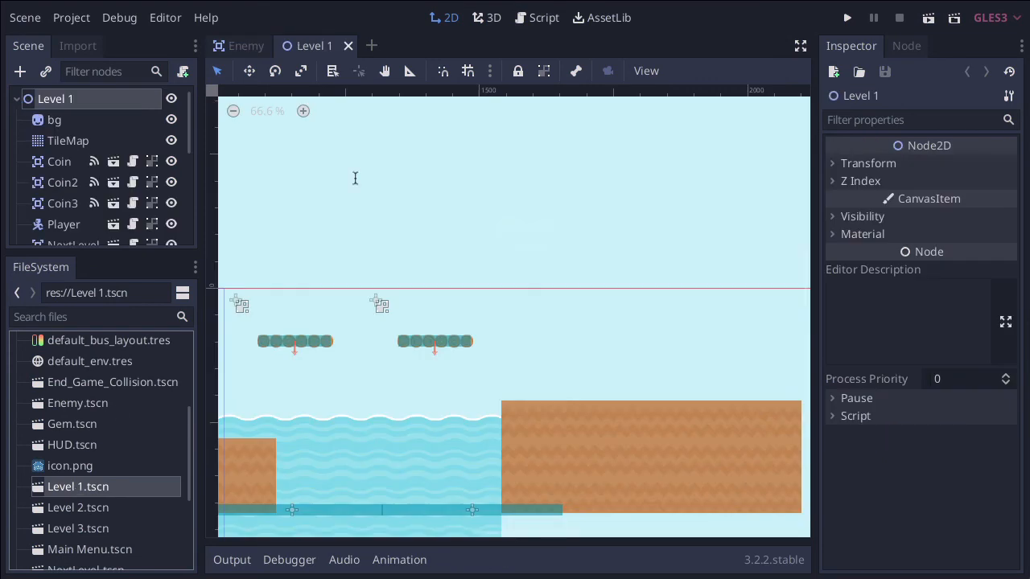
pyautogui.click(926, 19)
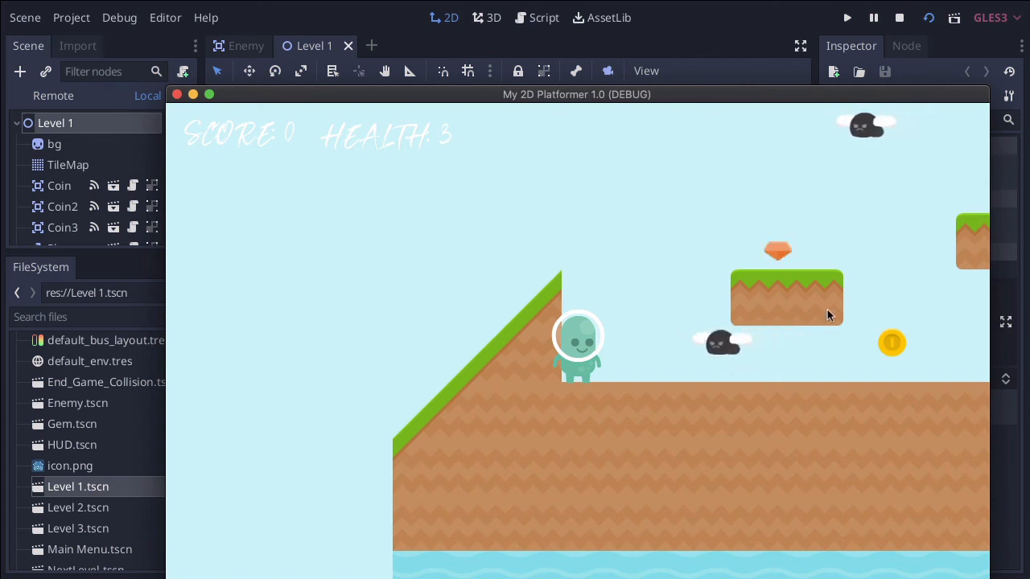
pyautogui.press('Right')
pyautogui.press('Up')
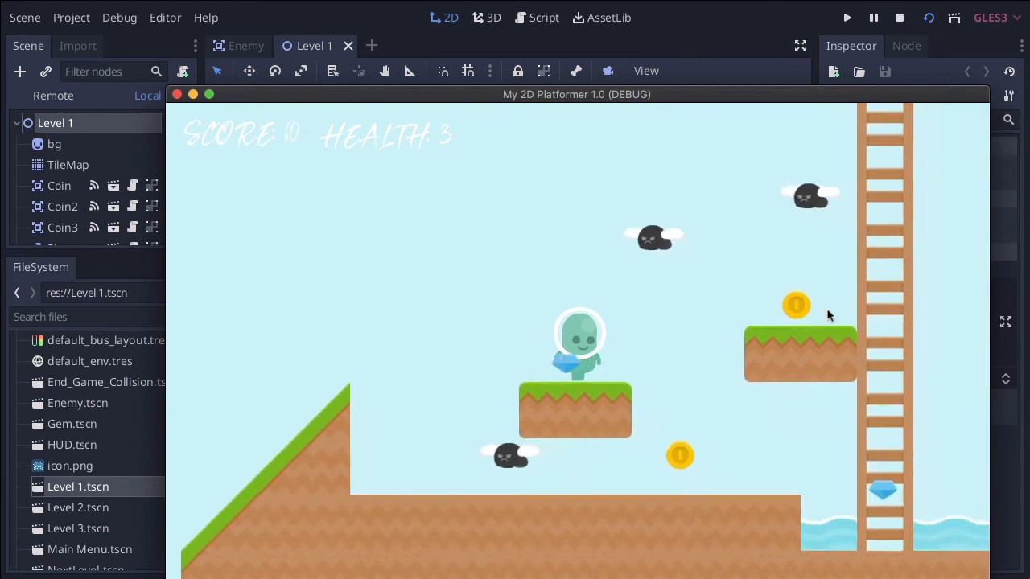
pyautogui.press('Right')
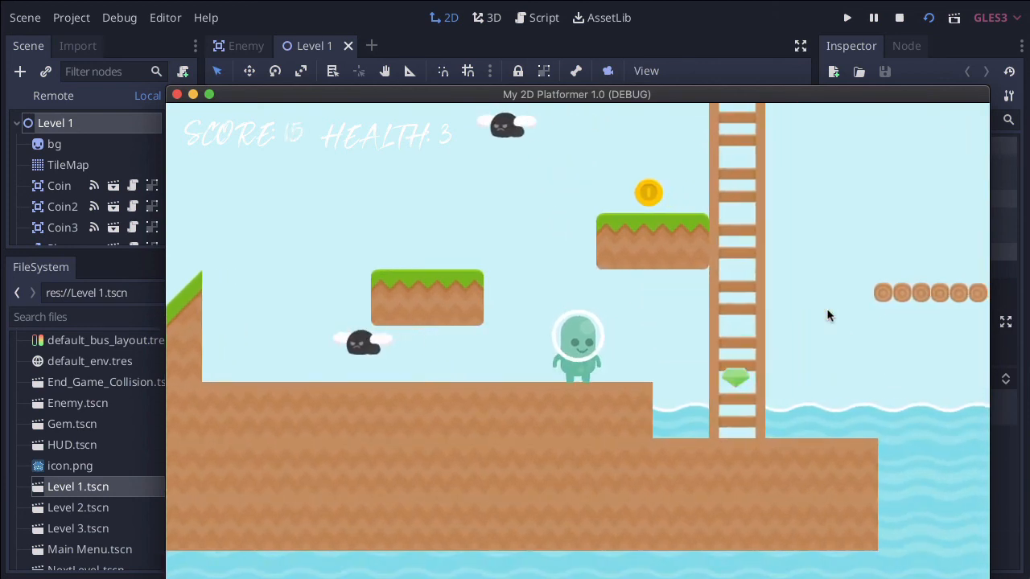
pyautogui.press('Right')
pyautogui.press('Up')
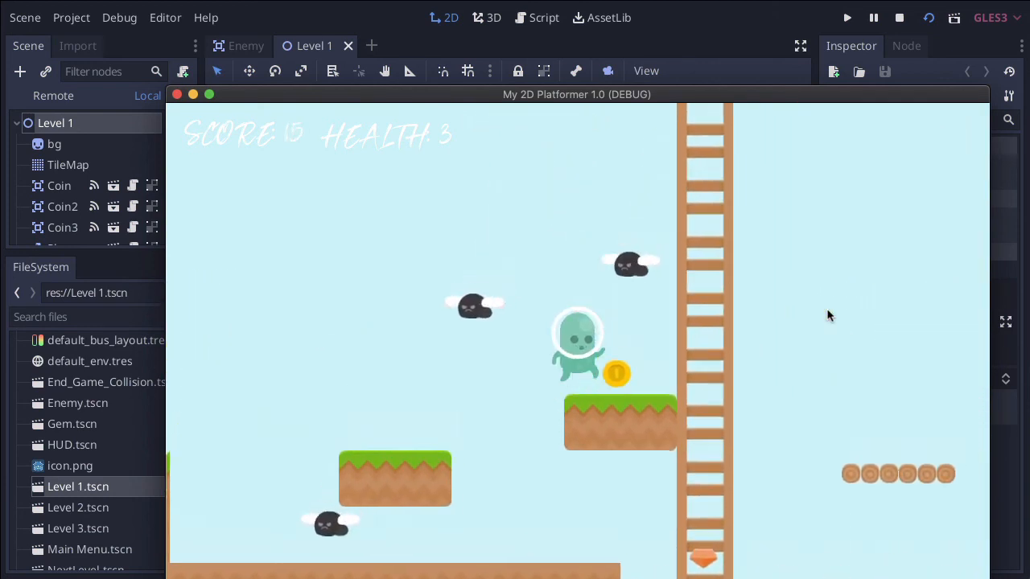